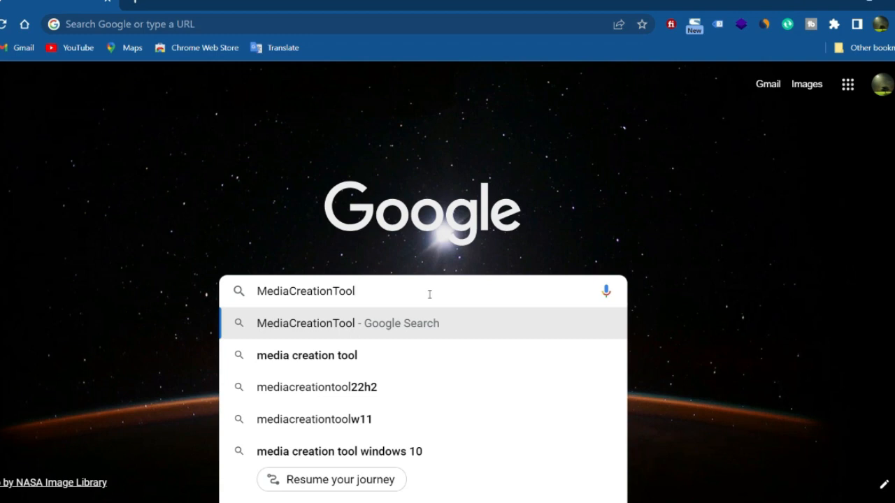
- Search Google for MediaCreationTool and download MediaCreationTool22H2 from Microsoft's Windows 10 page into the Downloads folder
key(Return)
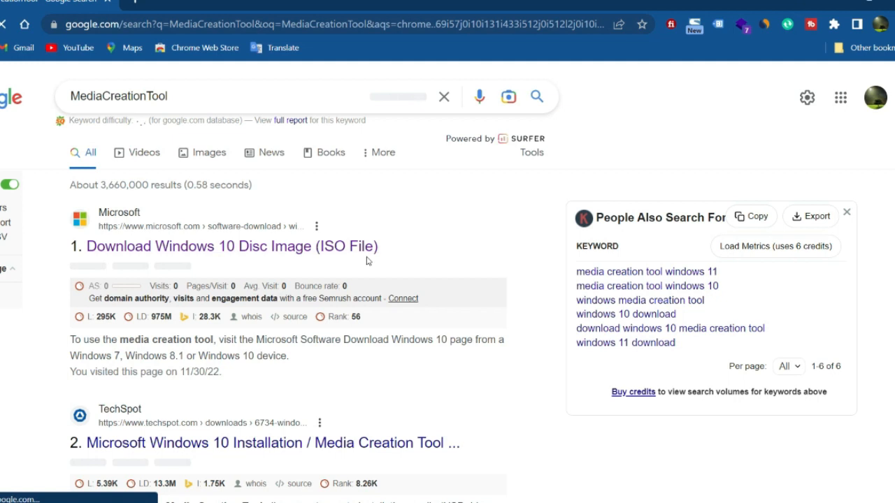
click(227, 250)
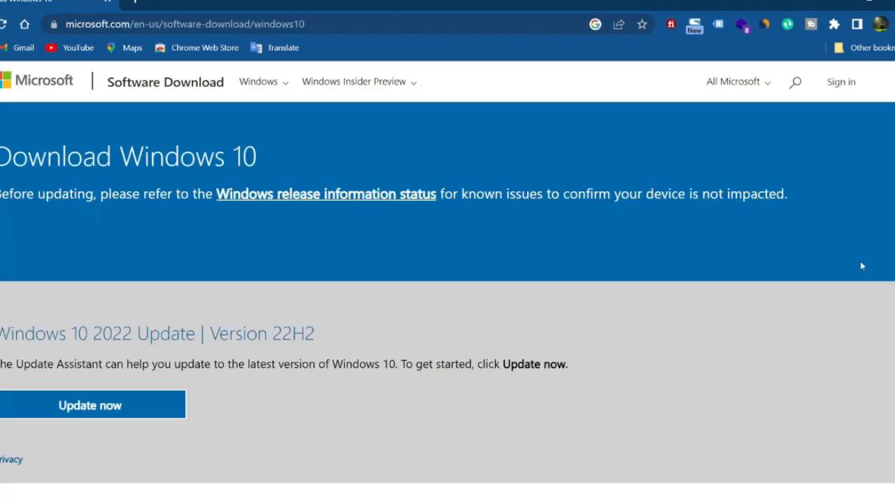
scroll(656, 236, down, 5)
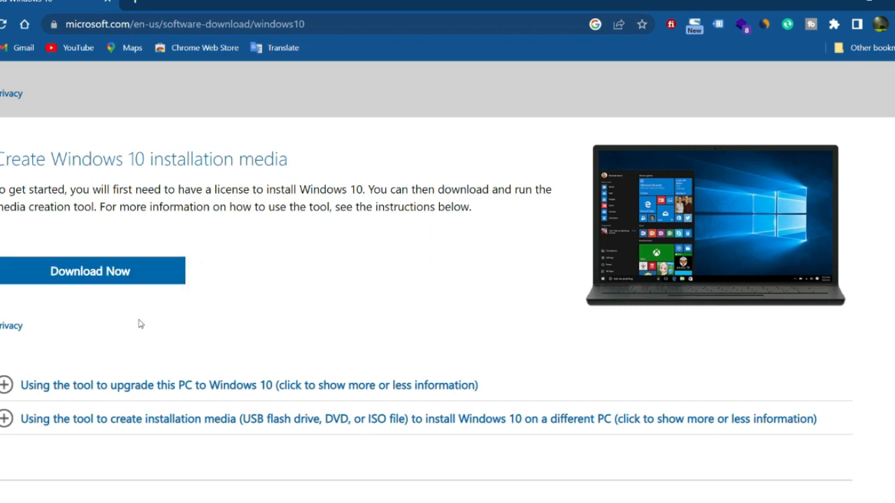
click(84, 271)
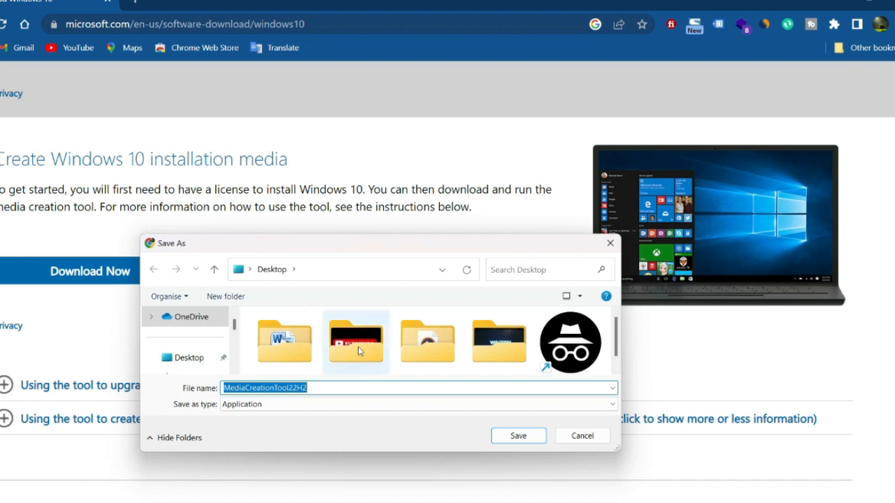
click(234, 372)
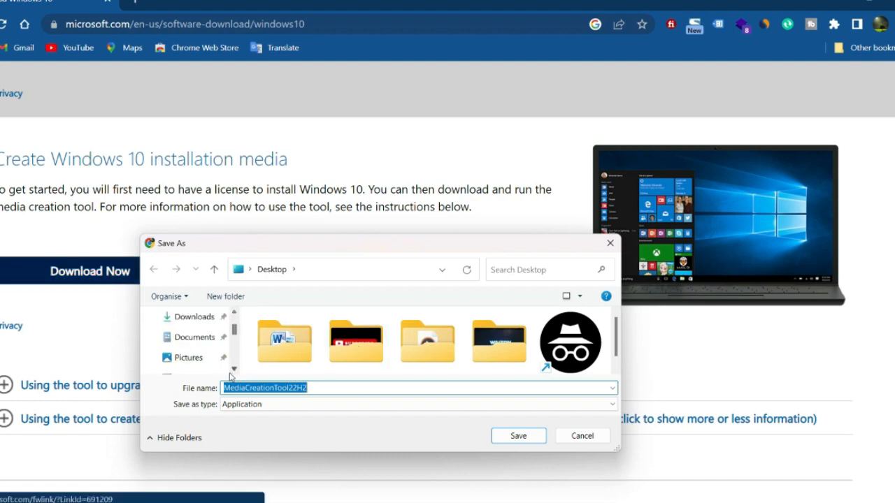
click(194, 320)
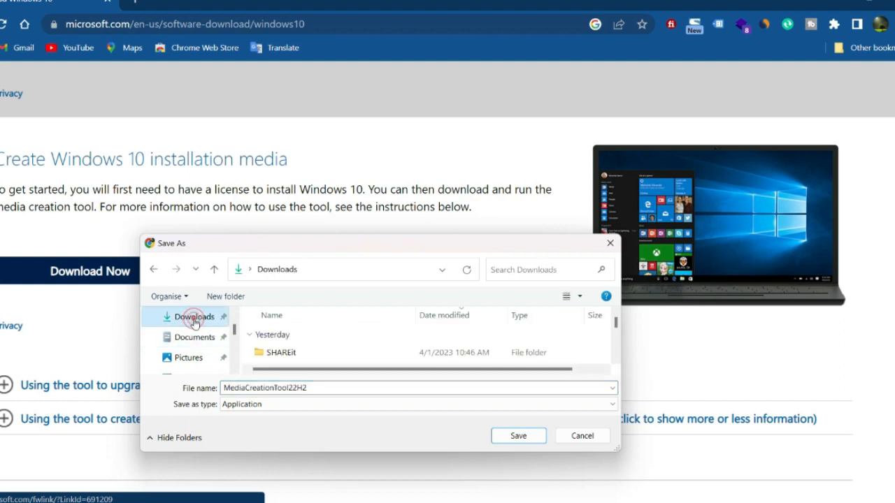
click(523, 437)
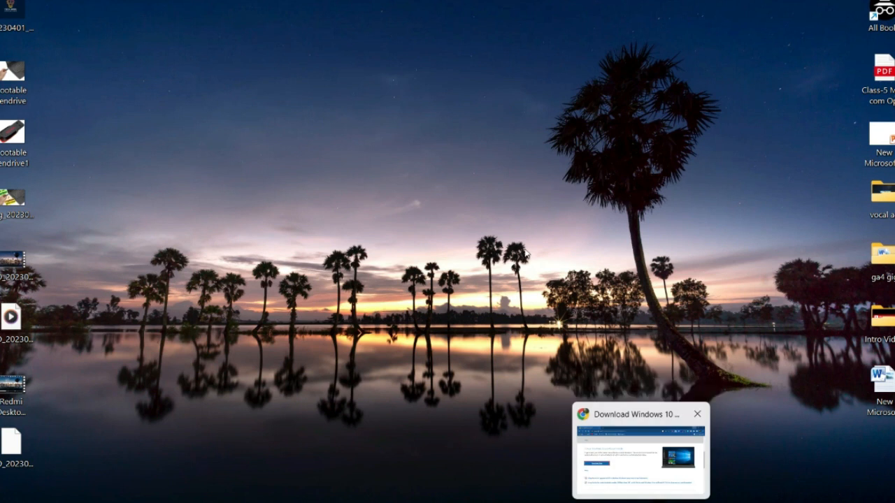
- Search Google for rufus in a new browser tab and open the Uptodown result for Rufus 3.22 for Windows
click(640, 500)
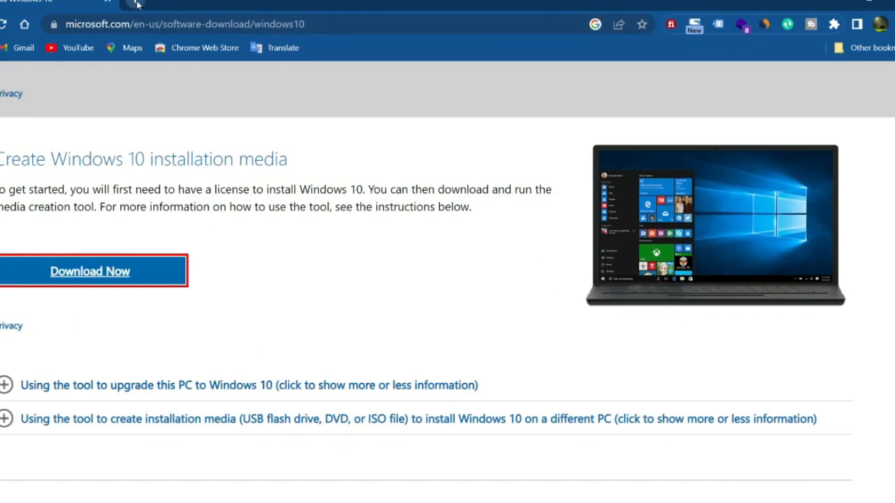
click(134, 3)
click(343, 286)
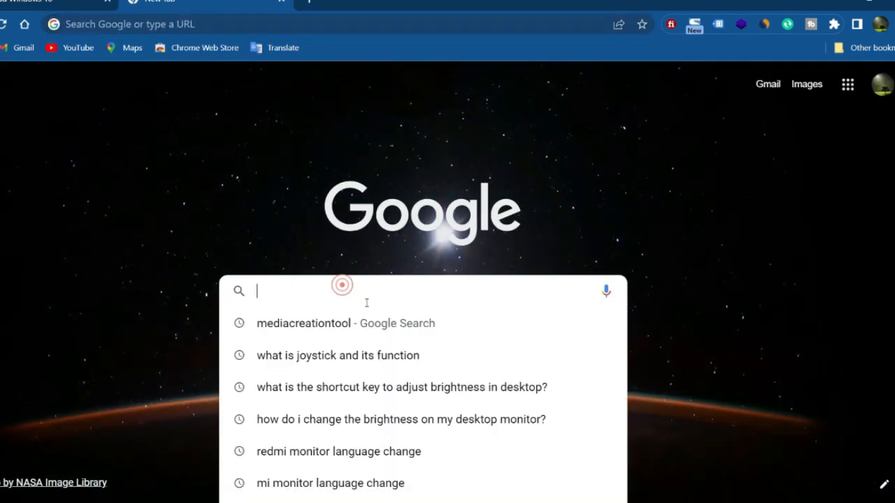
text(rufus)
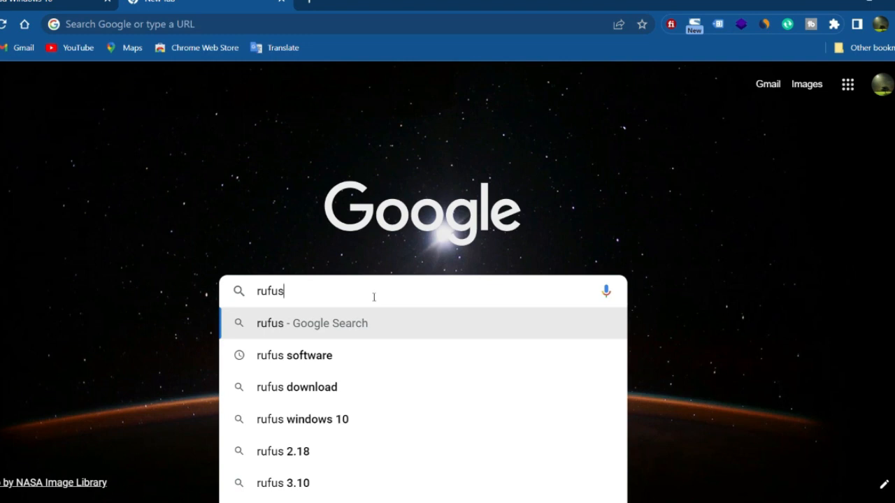
key(Return)
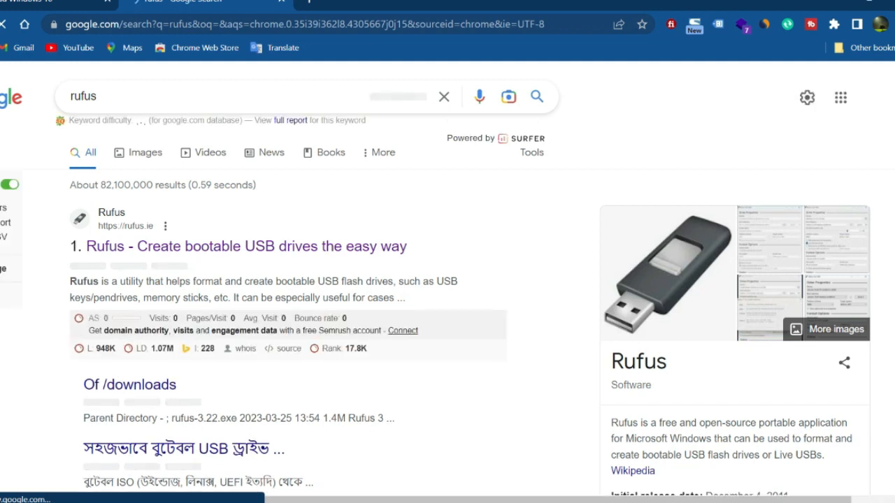
scroll(448, 280, down, 1)
scroll(448, 280, down, 5)
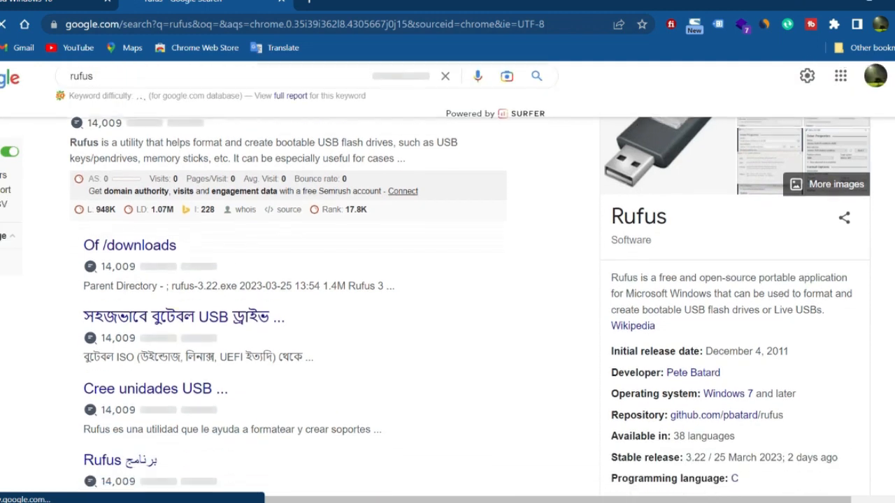
scroll(90, 207, down, 2)
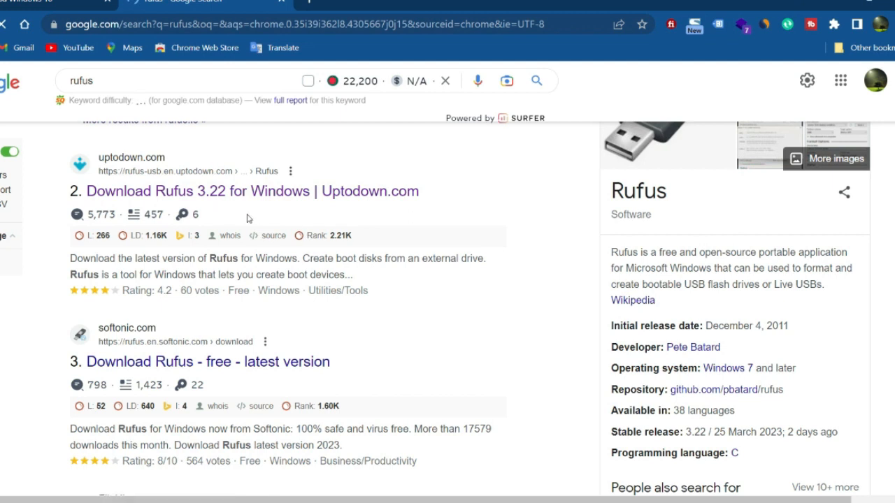
click(135, 193)
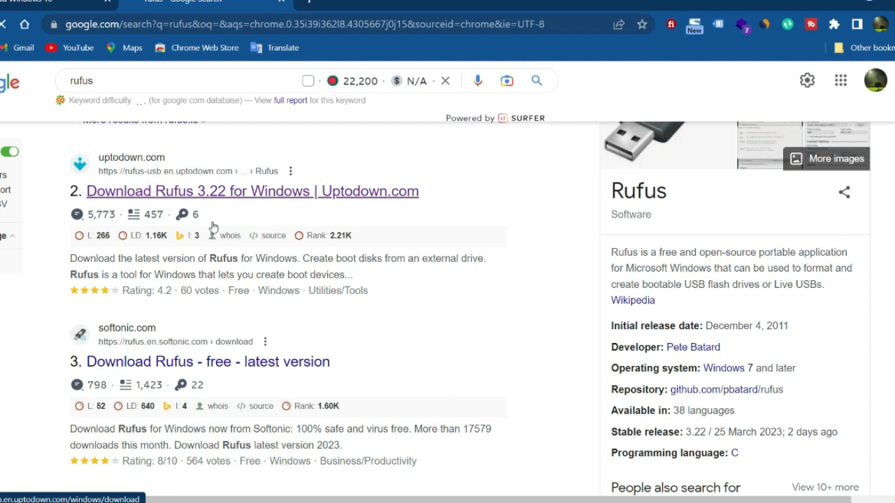
- Download Rufus from the Uptodown page and save it as rufus-3-22 in the Downloads folder
scroll(352, 246, down, 4)
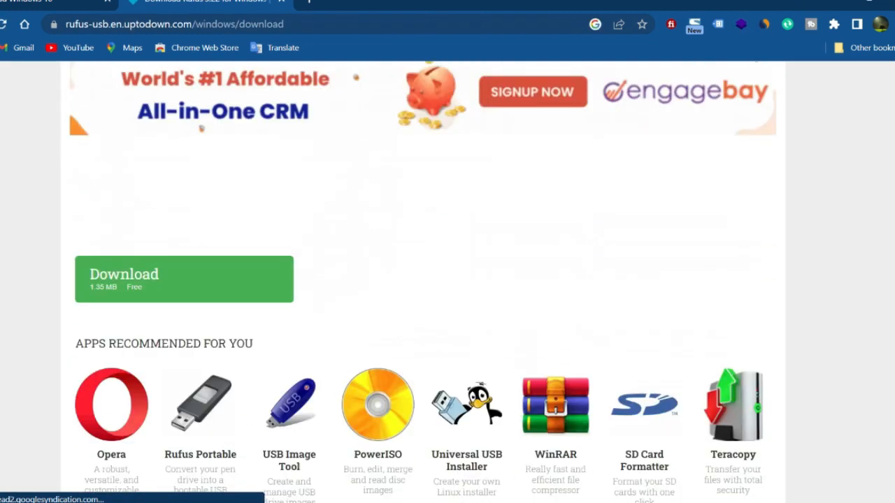
click(160, 273)
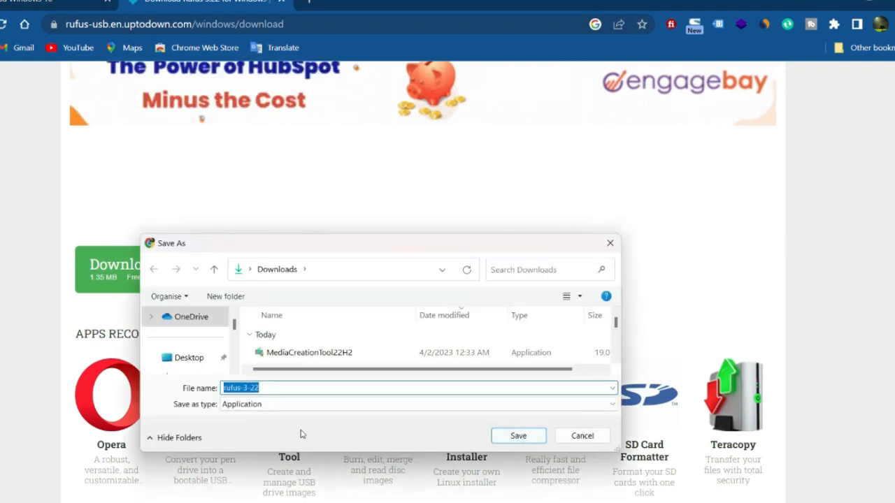
click(234, 368)
click(205, 359)
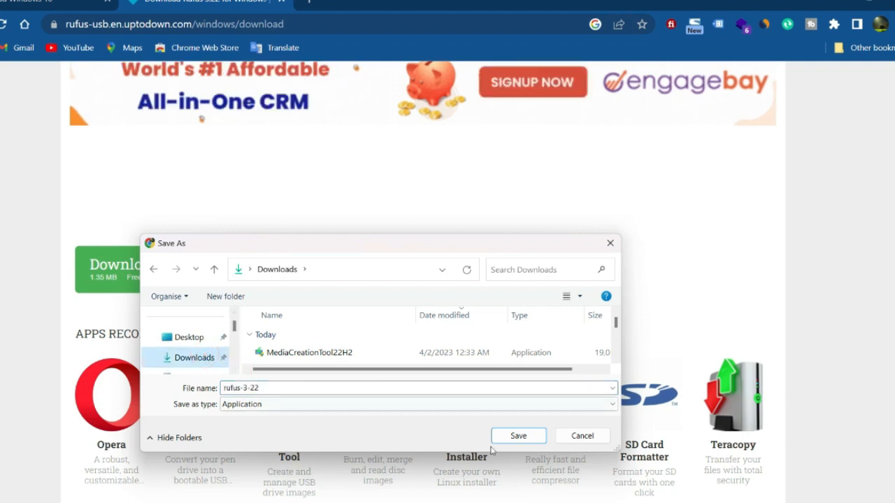
click(518, 436)
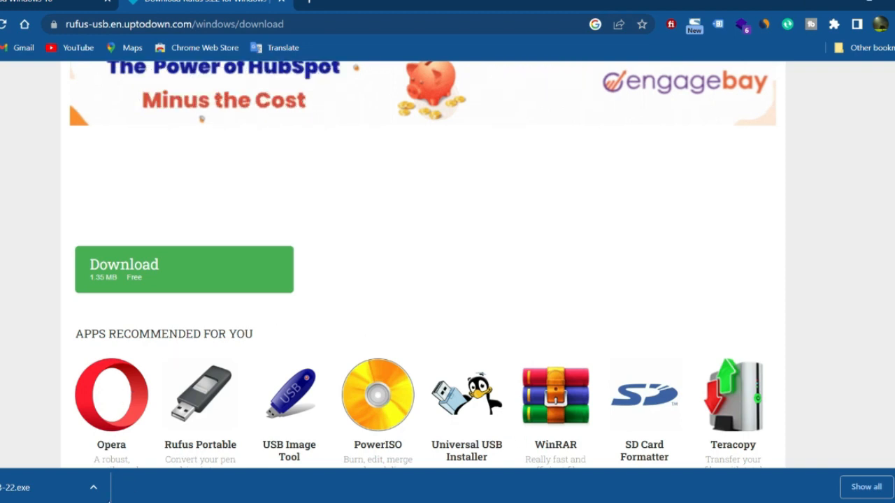
click(858, 487)
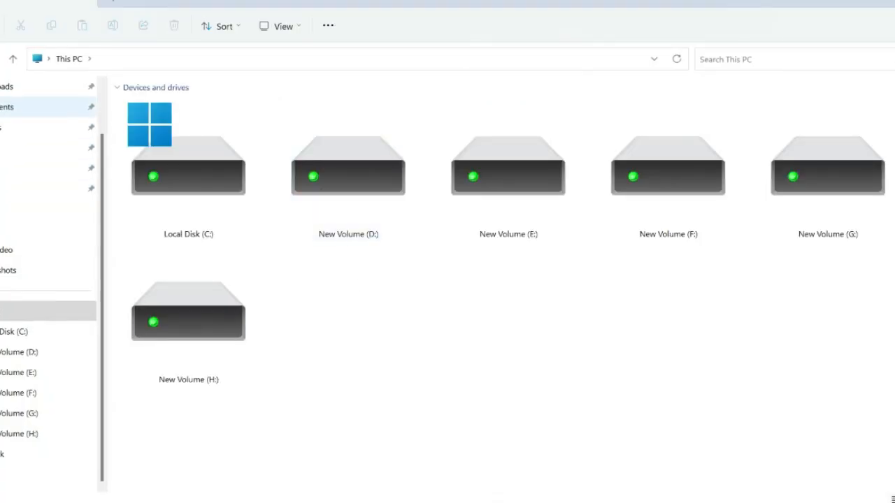
- Run MediaCreationTool22H2 from the Downloads folder in File Explorer and accept the licence terms
click(11, 85)
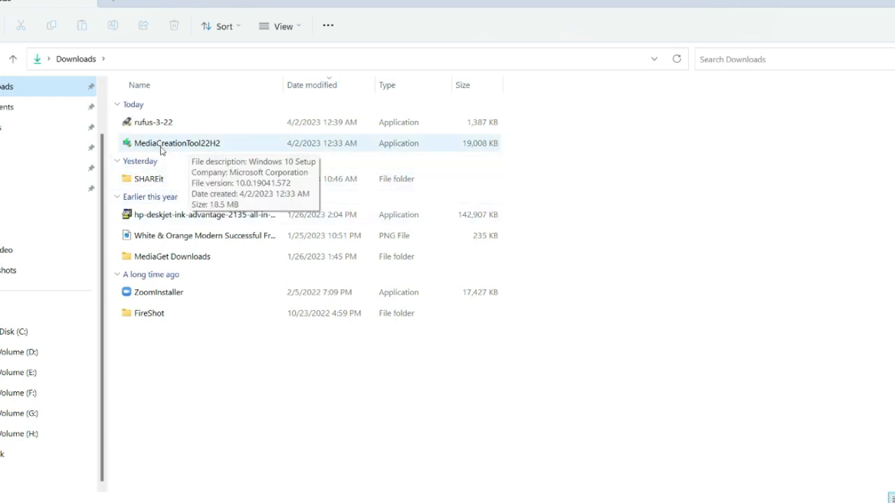
double_click(177, 144)
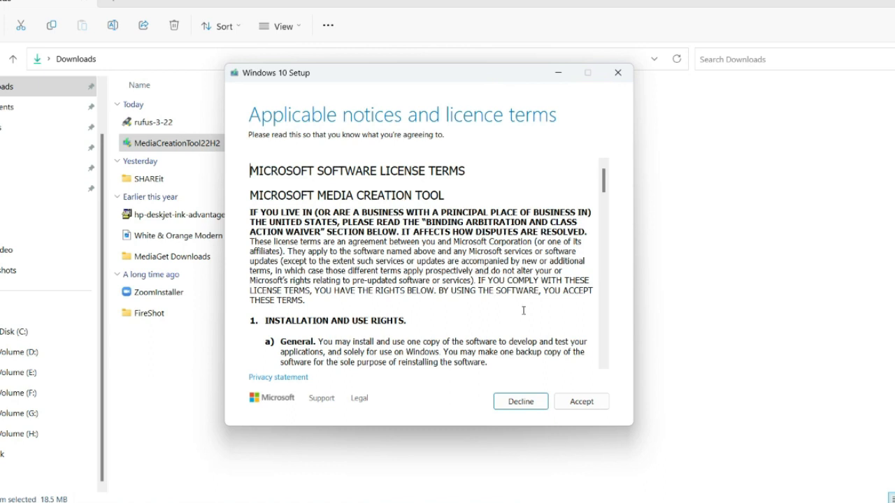
drag(605, 182, 611, 267)
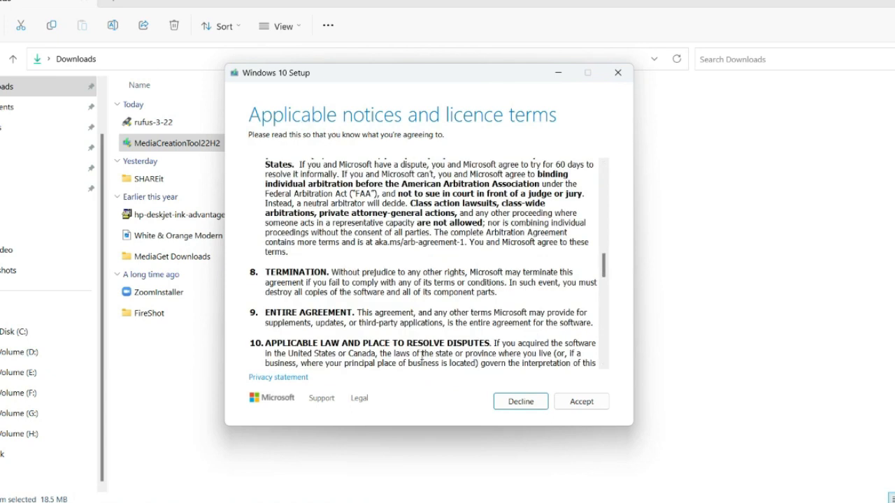
click(575, 403)
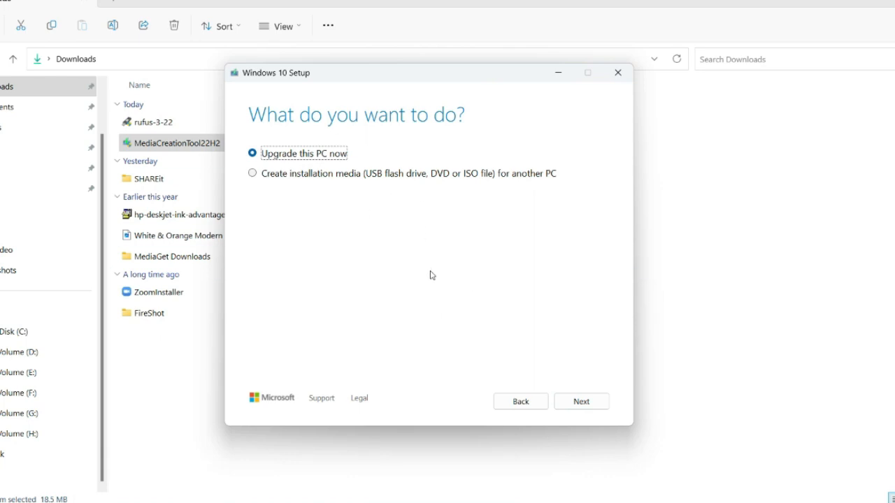
- Choose installation media for another PC, without the recommended options, using English (United States), Windows 10 and 64-bit (x64)
click(253, 176)
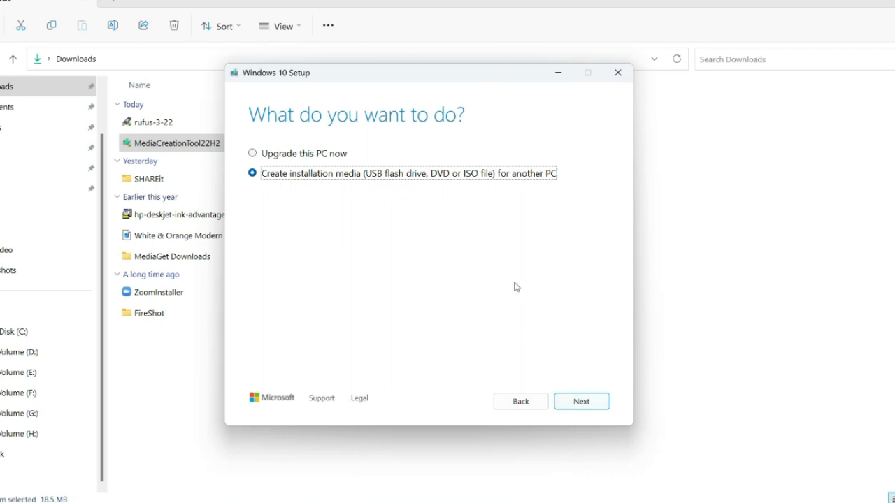
click(595, 402)
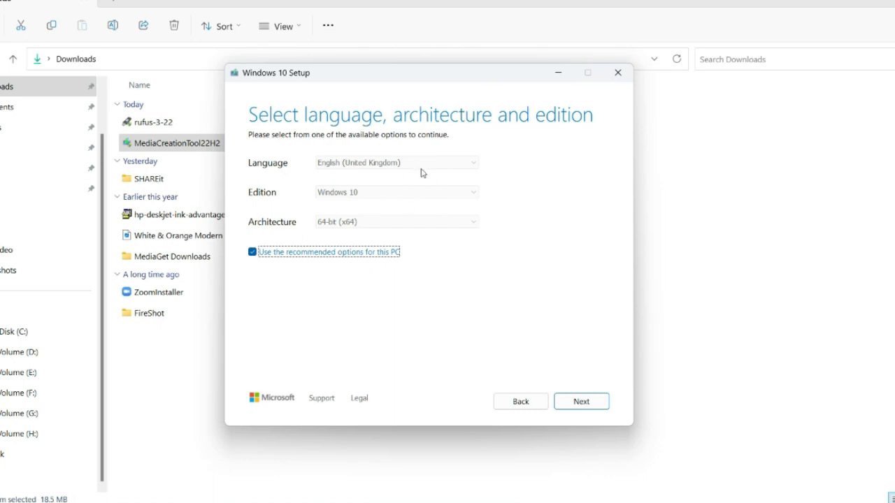
click(252, 253)
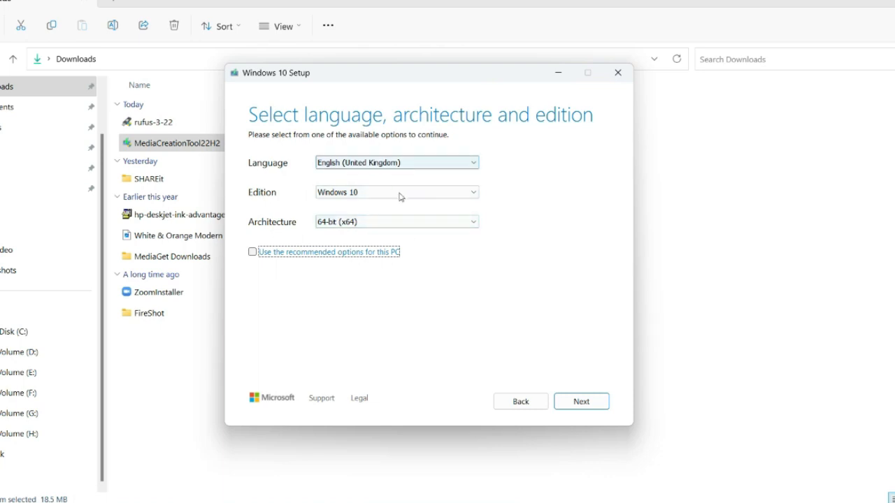
click(424, 164)
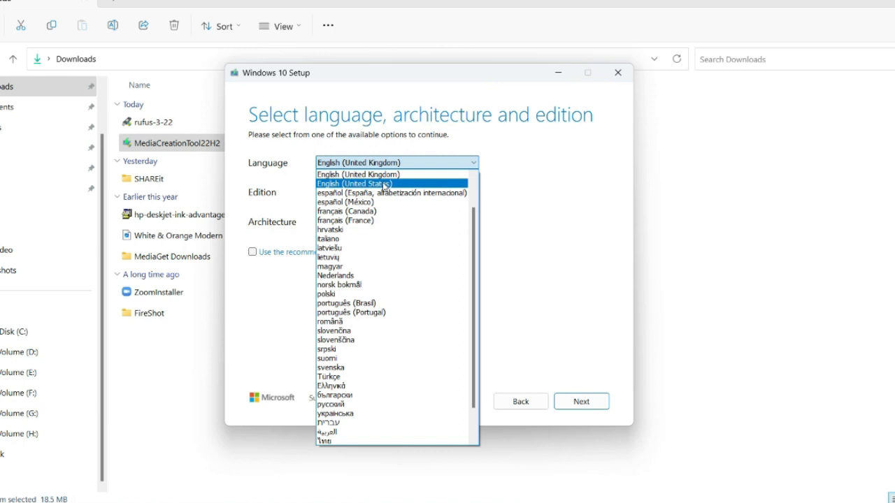
click(385, 184)
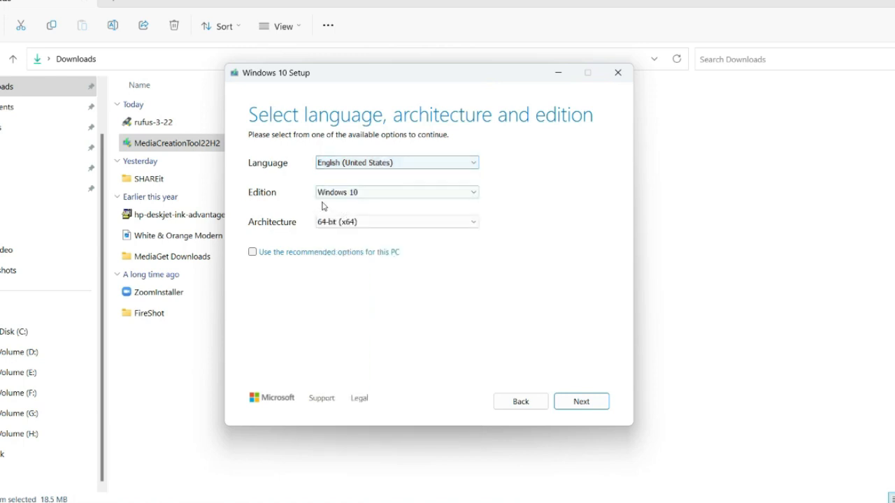
click(379, 198)
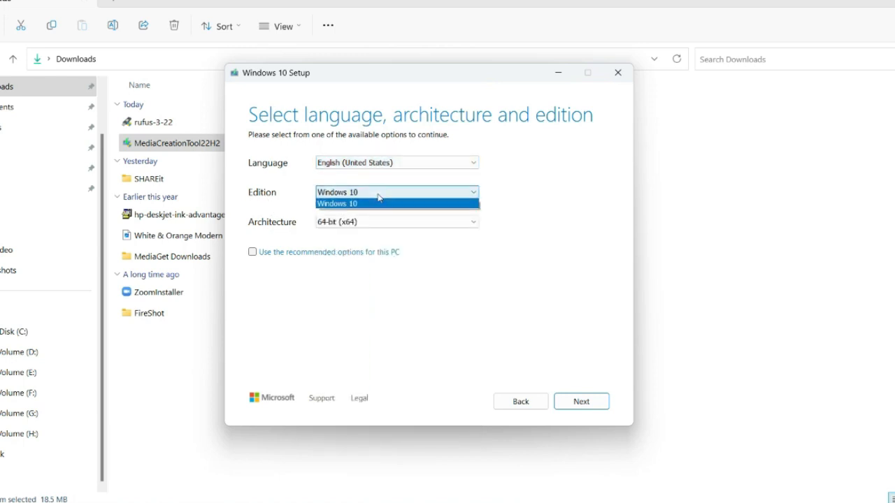
click(382, 205)
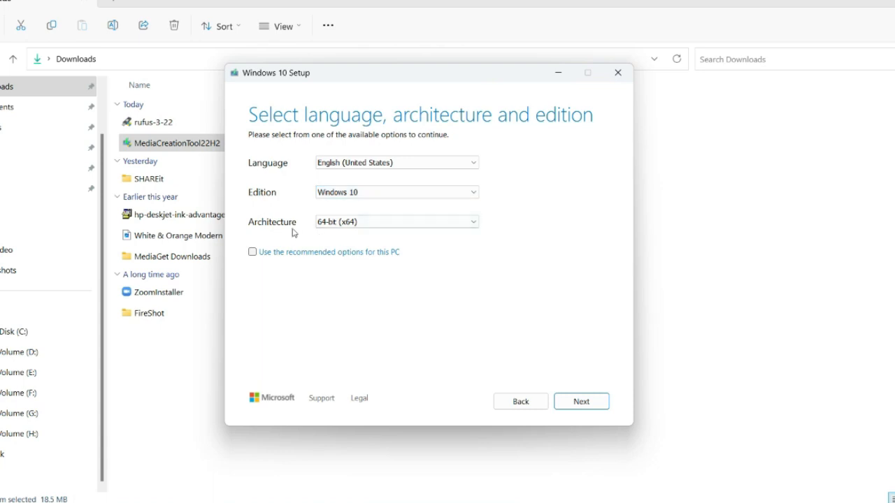
click(429, 224)
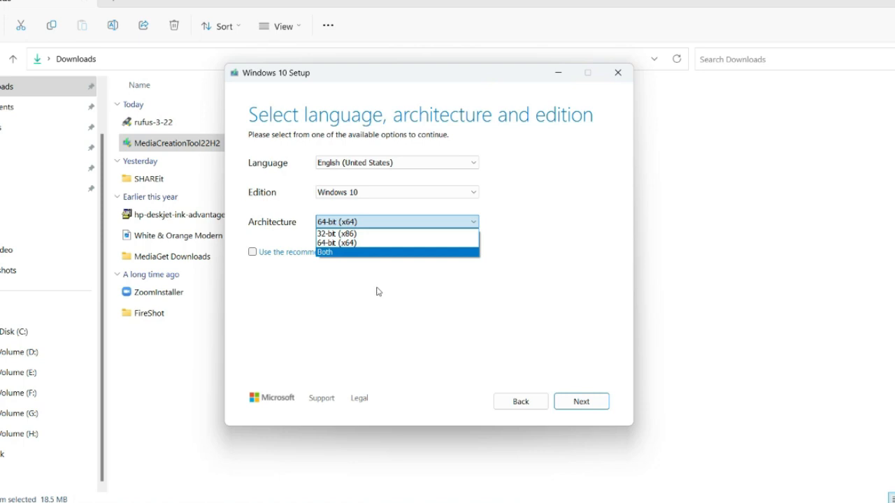
click(340, 244)
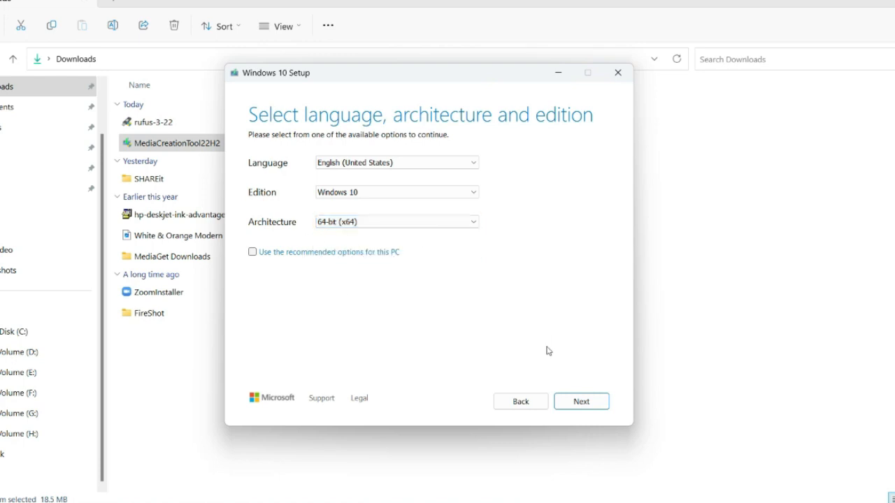
click(582, 404)
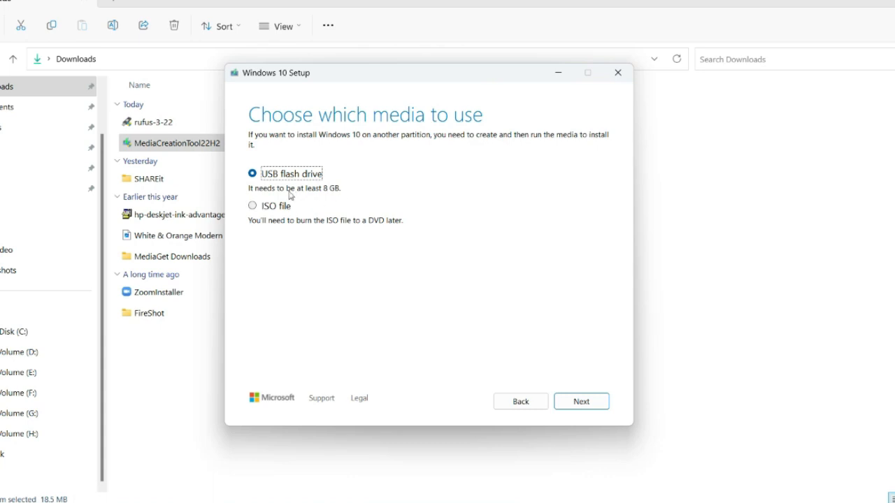
- Choose ISO file as the media to use and continue to selecting its save path
click(253, 206)
click(252, 179)
click(253, 208)
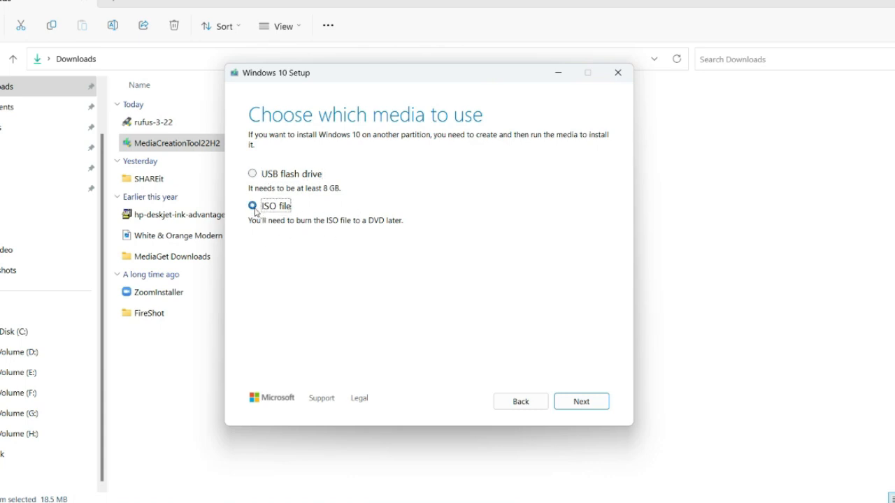
click(581, 402)
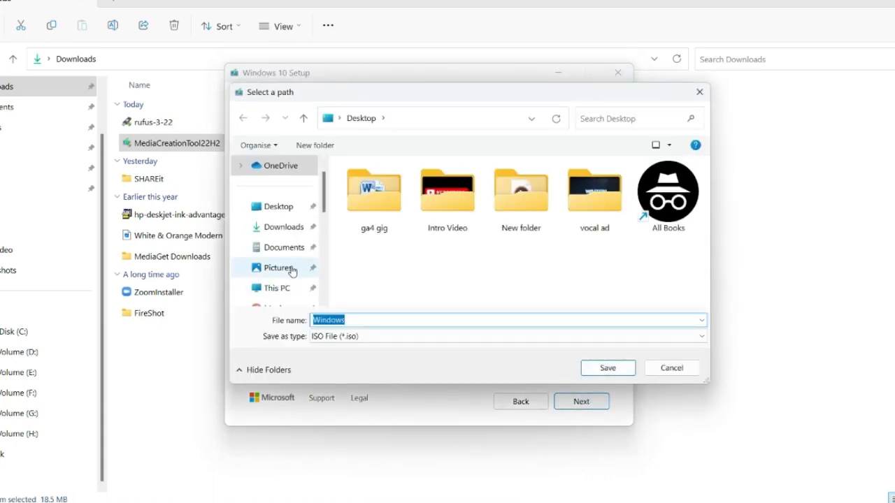
- Save the ISO file as Windows in the Downloads folder and select the resulting disc image there
click(285, 234)
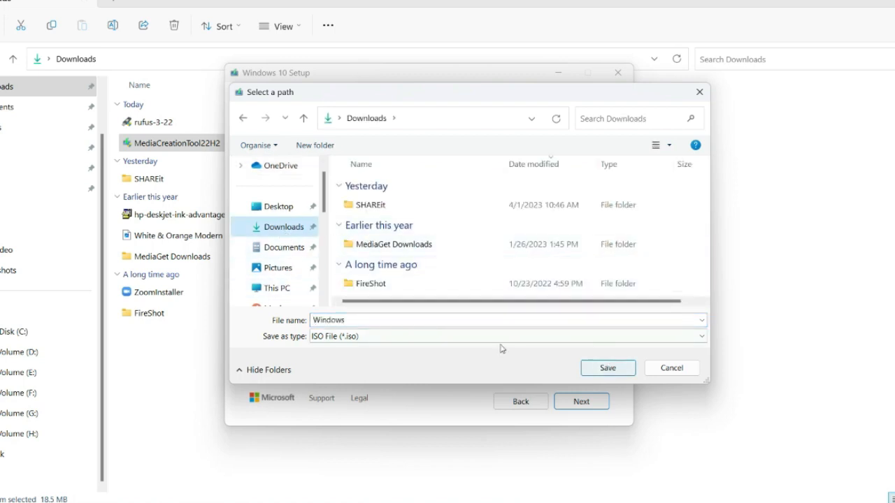
click(605, 370)
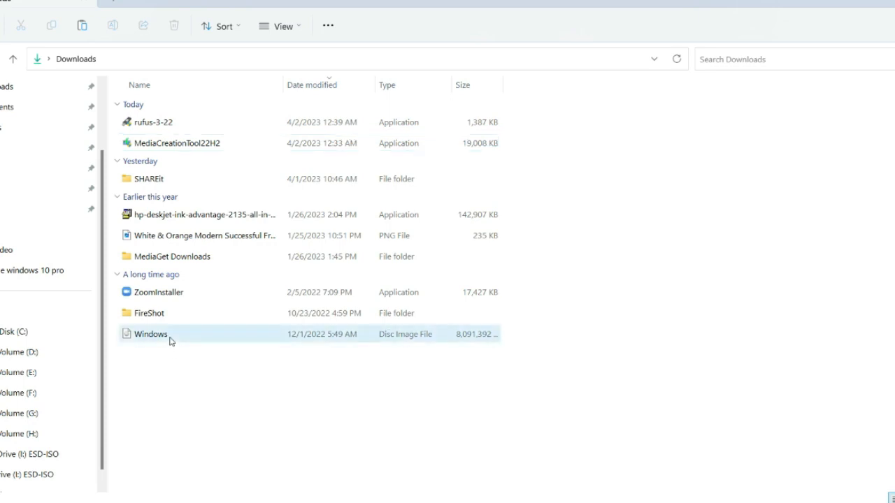
click(170, 339)
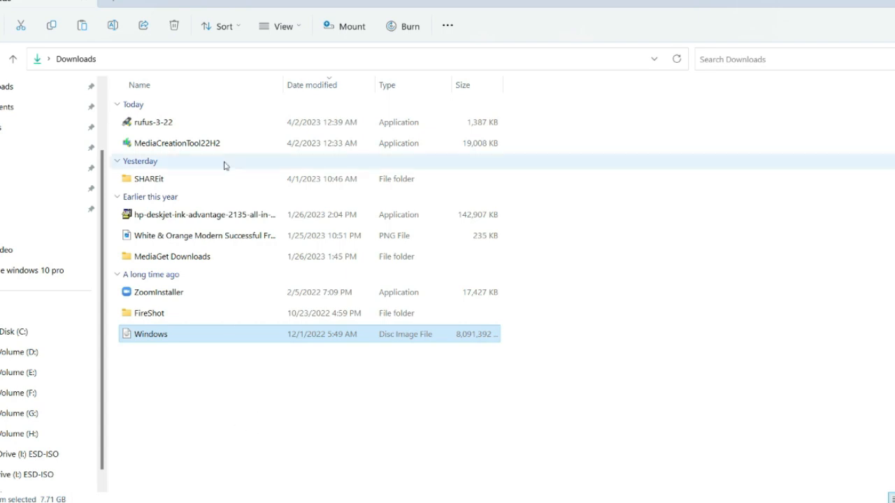
- Launch rufus-3-22 from the Downloads folder and load the Windows disc image as the boot selection
double_click(147, 126)
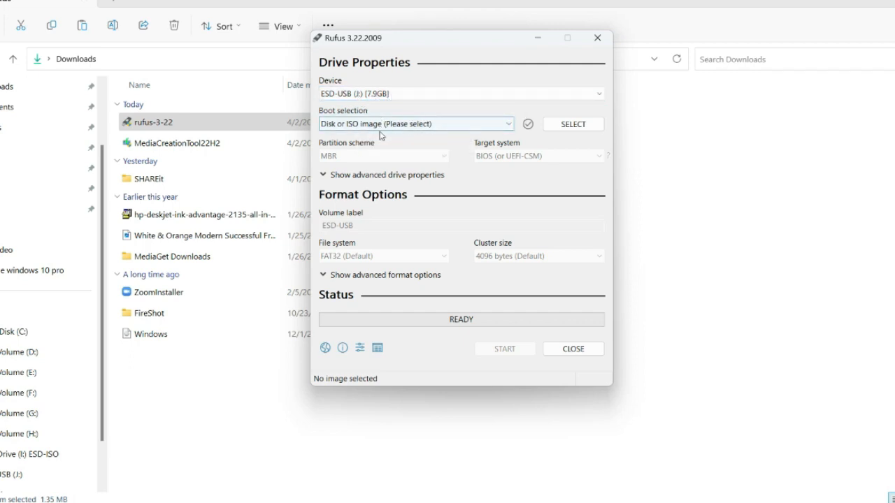
click(583, 132)
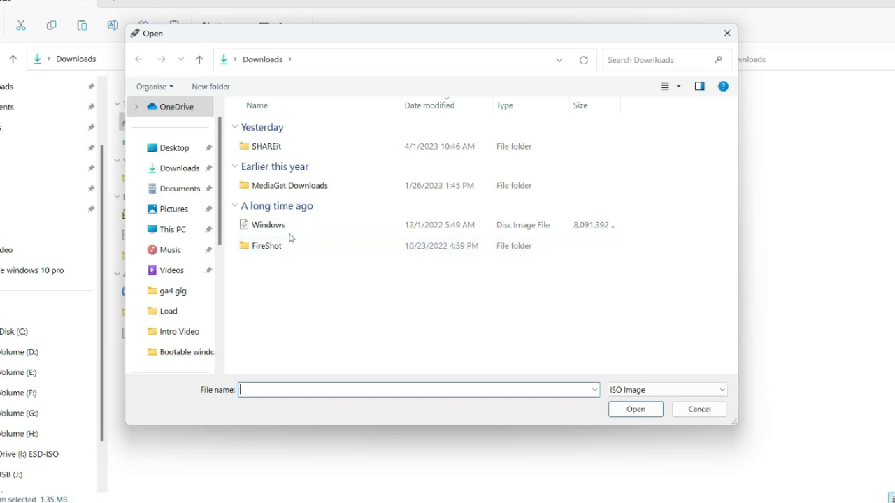
click(275, 227)
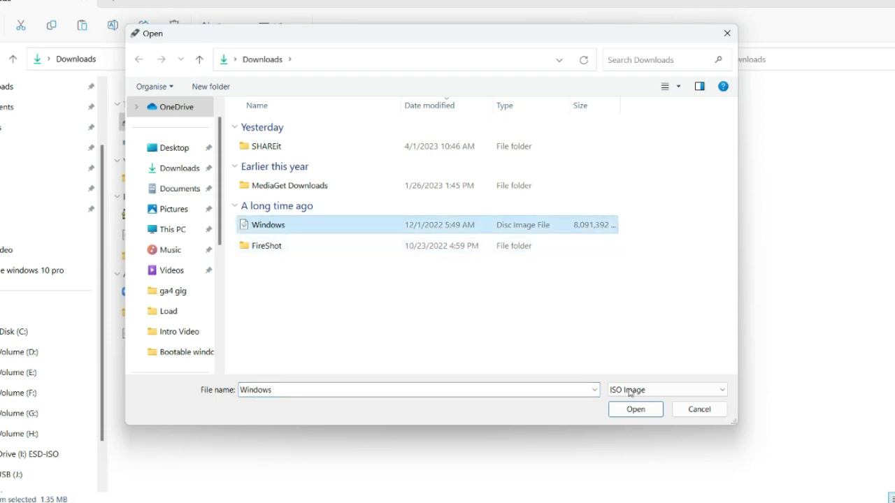
click(639, 411)
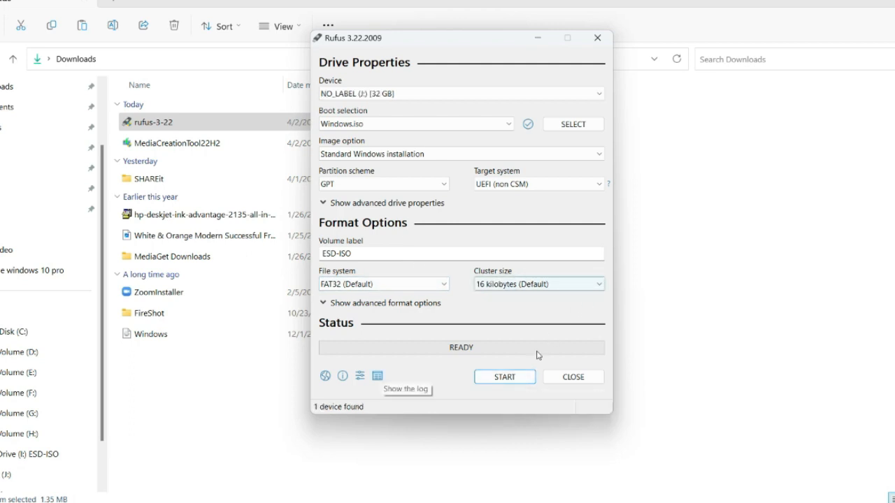
- Start writing Windows.iso to the 32 GB USB drive (J:) without any Windows installation customizations, accepting that all its data is erased
click(505, 376)
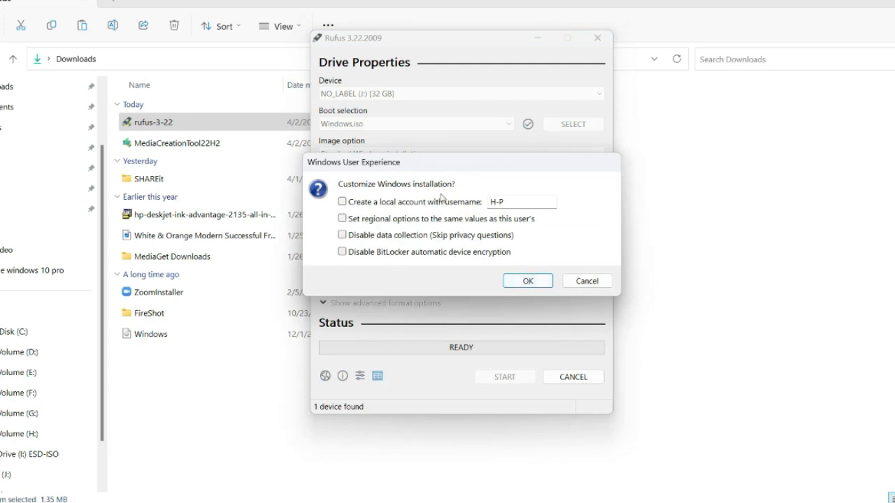
click(521, 281)
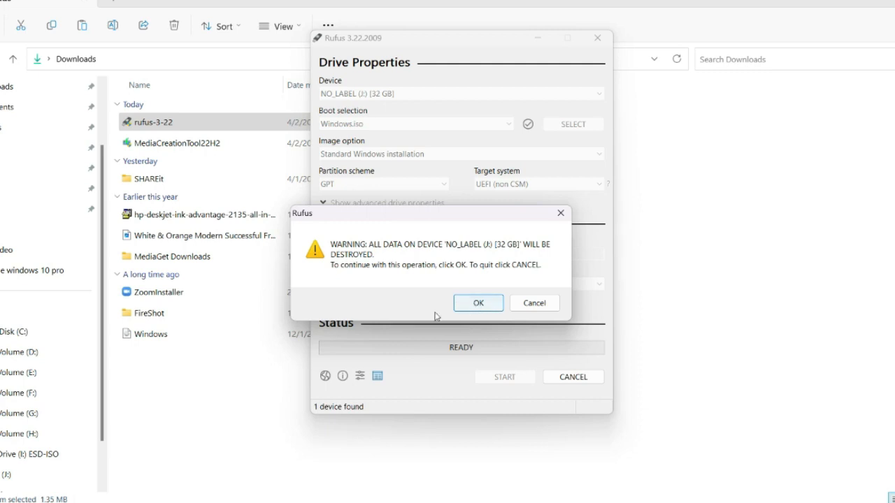
click(476, 305)
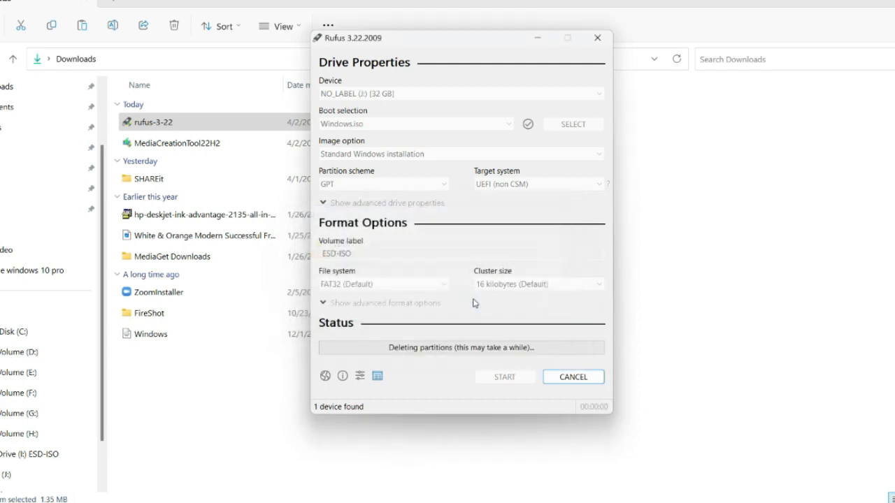